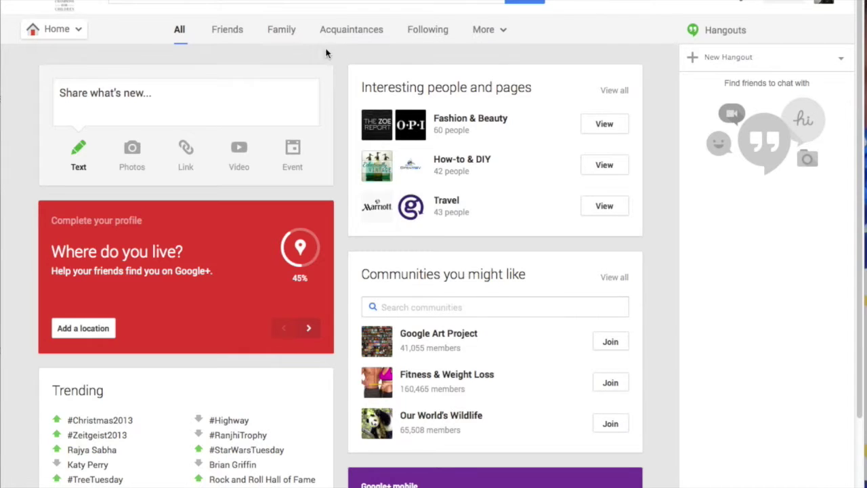
- Open the Home dropdown to show the navigation menu with Profile, People and Communities
{"action": "left_click", "coordinate": [68, 34]}
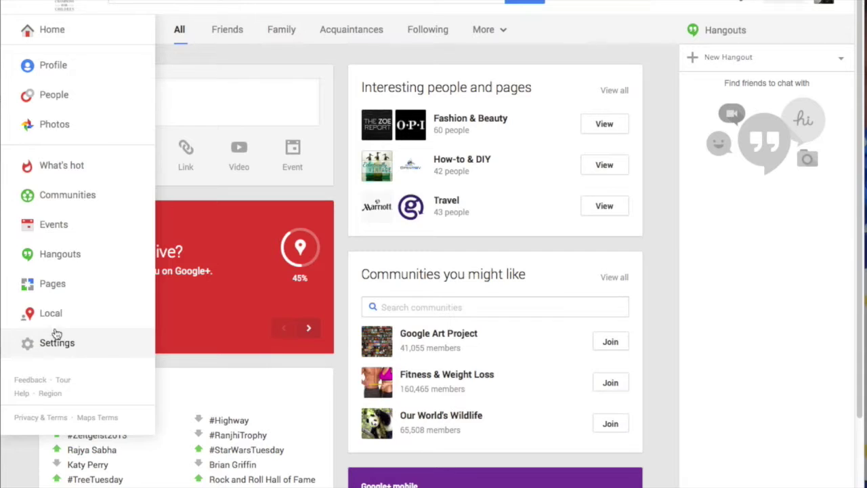
- Go to the Communities page and place the cursor in the Search for communities box
{"action": "left_click", "coordinate": [67, 195]}
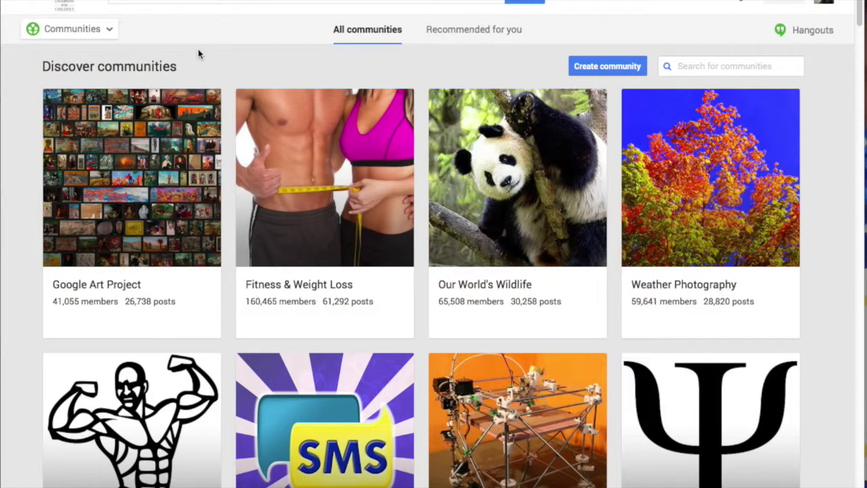
{"action": "left_click", "coordinate": [691, 66]}
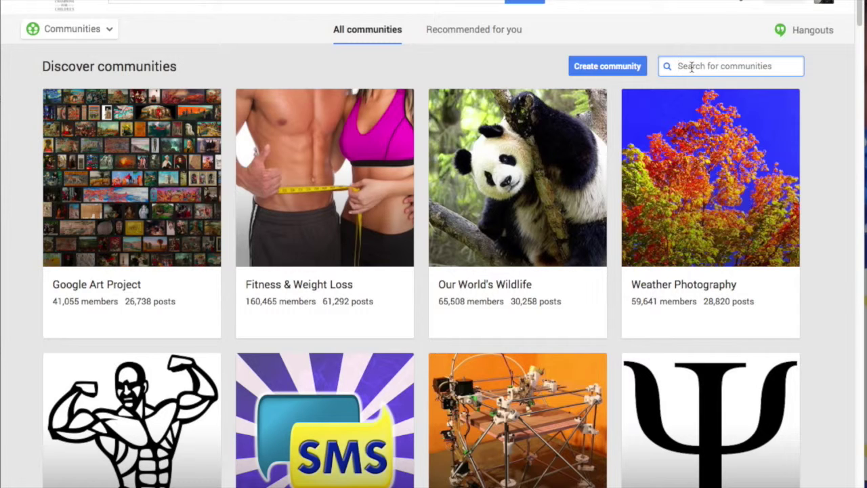
- Search communities for 'BPS Online Courses' and ask to join BPS Online CCU Courses
{"action": "type", "text": "BPS "}
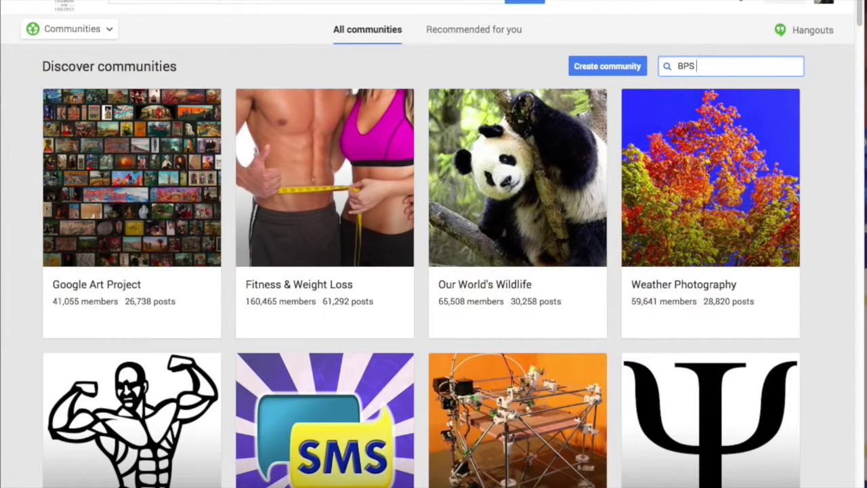
{"action": "type", "text": "Online Courses"}
{"action": "key", "text": "Return"}
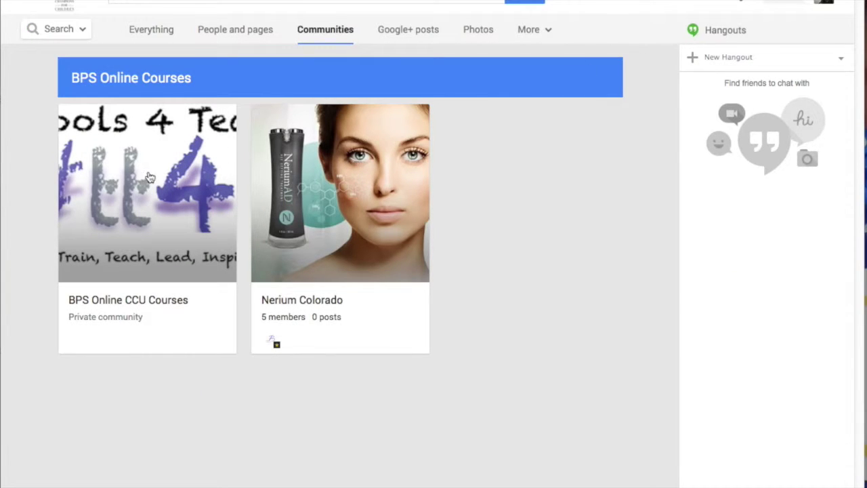
{"action": "left_click", "coordinate": [117, 305]}
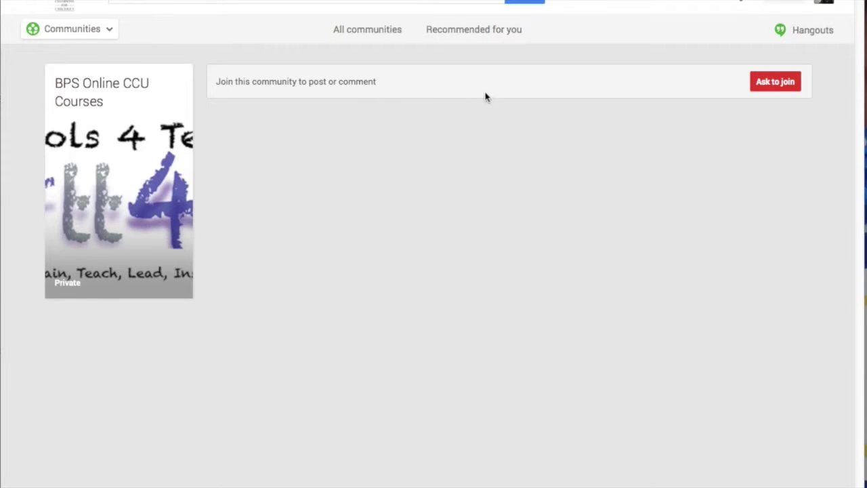
{"action": "left_click", "coordinate": [771, 86]}
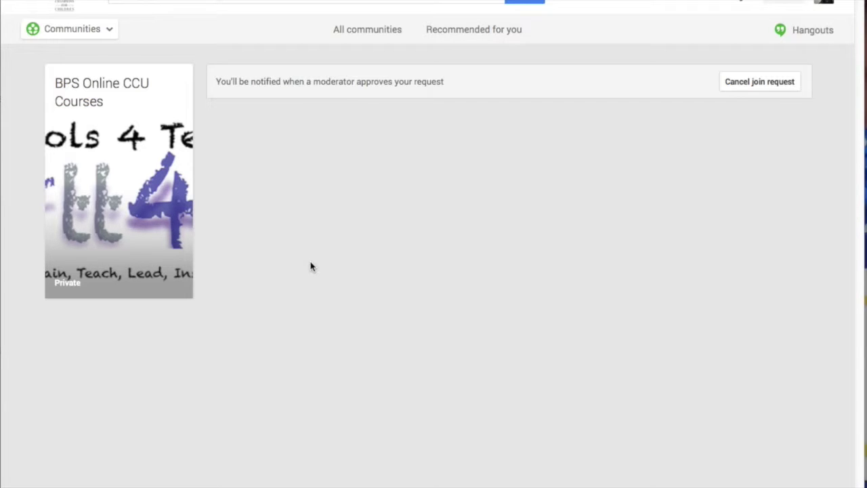
{"action": "left_click", "coordinate": [91, 32]}
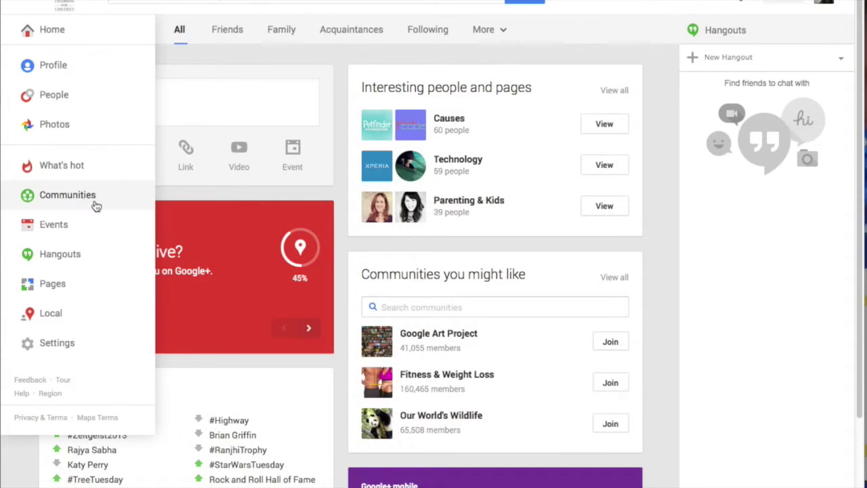
- Search communities for 'BPS' and browse results like BPS Guided Reading and BPS Garage Sale
{"action": "left_click", "coordinate": [99, 198]}
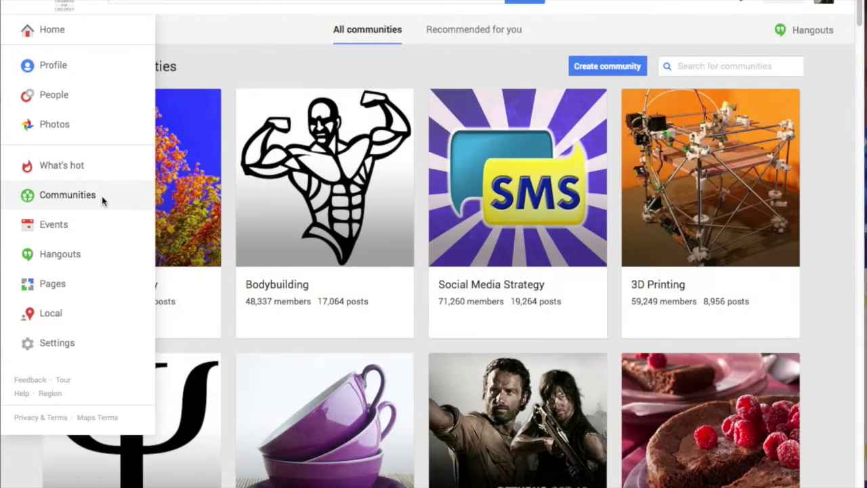
{"action": "left_click", "coordinate": [706, 66]}
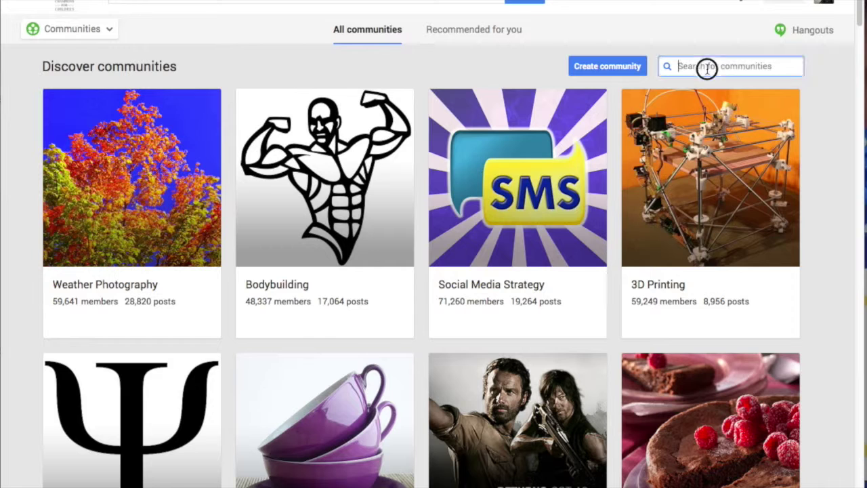
{"action": "type", "text": "BPS"}
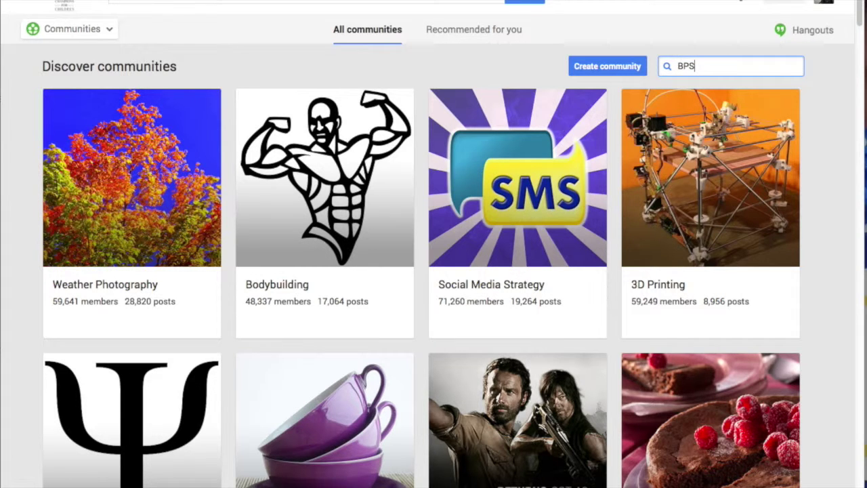
{"action": "key", "text": "Return"}
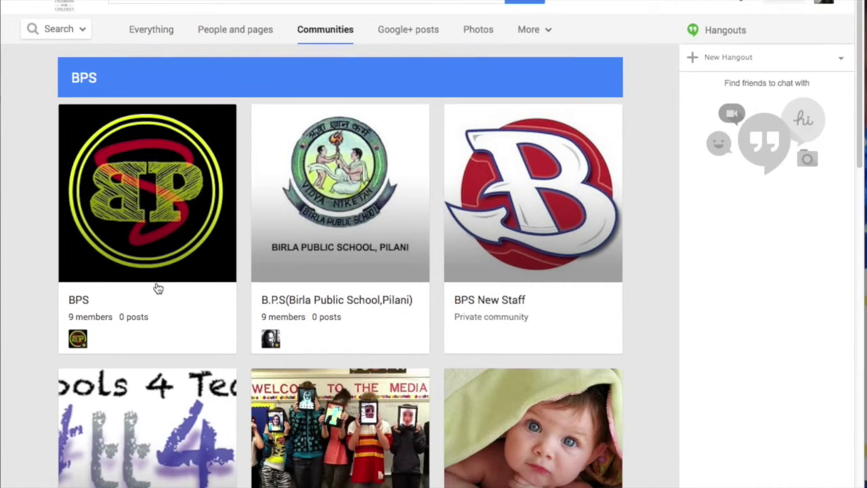
{"action": "scroll", "coordinate": [157, 288], "scroll_direction": "down", "scroll_amount": 2}
{"action": "scroll", "coordinate": [157, 288], "scroll_direction": "down", "scroll_amount": 2}
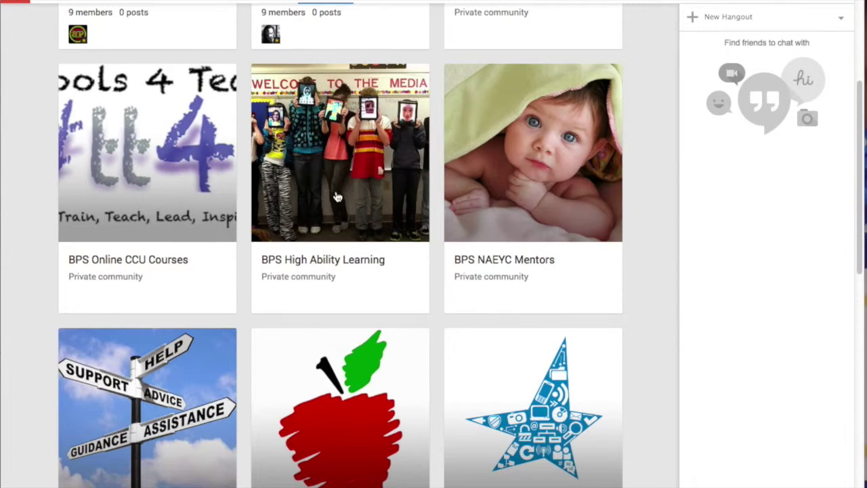
{"action": "scroll", "coordinate": [151, 396], "scroll_direction": "down", "scroll_amount": 3}
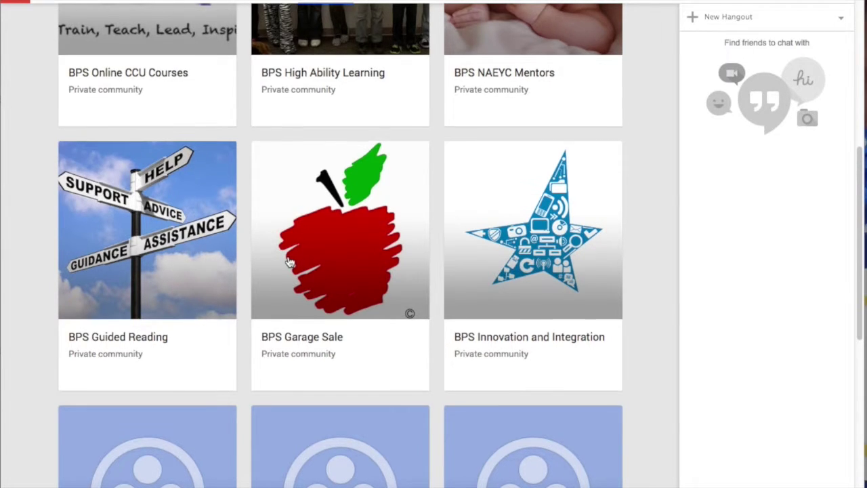
{"action": "scroll", "coordinate": [290, 262], "scroll_direction": "up", "scroll_amount": 6}
{"action": "scroll", "coordinate": [290, 262], "scroll_direction": "up", "scroll_amount": 2}
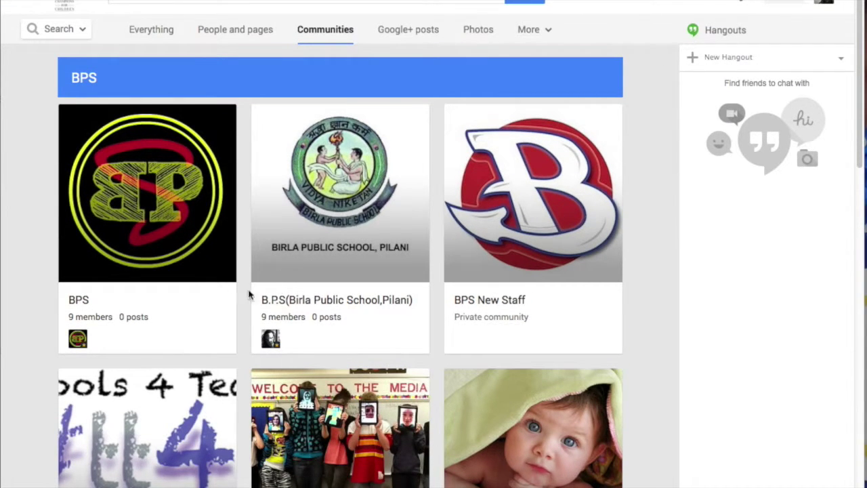
{"action": "scroll", "coordinate": [192, 288], "scroll_direction": "down", "scroll_amount": 4}
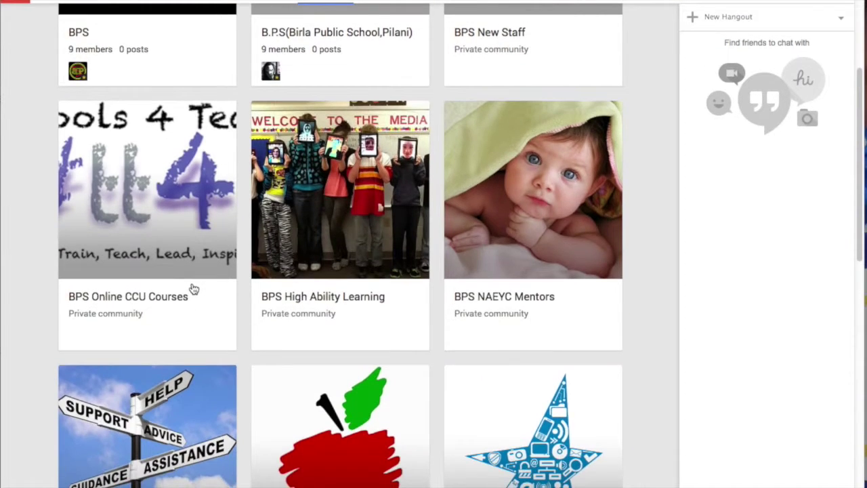
{"action": "scroll", "coordinate": [172, 202], "scroll_direction": "up", "scroll_amount": 4}
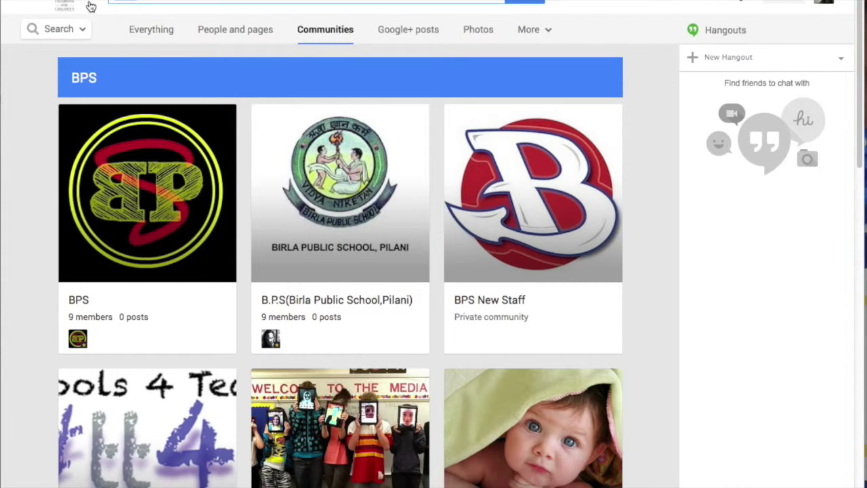
- Search Google+ for 'STEM', open the STEM on Google+ community and scroll its page
{"action": "left_click", "coordinate": [118, 2]}
{"action": "type", "text": "STEM"}
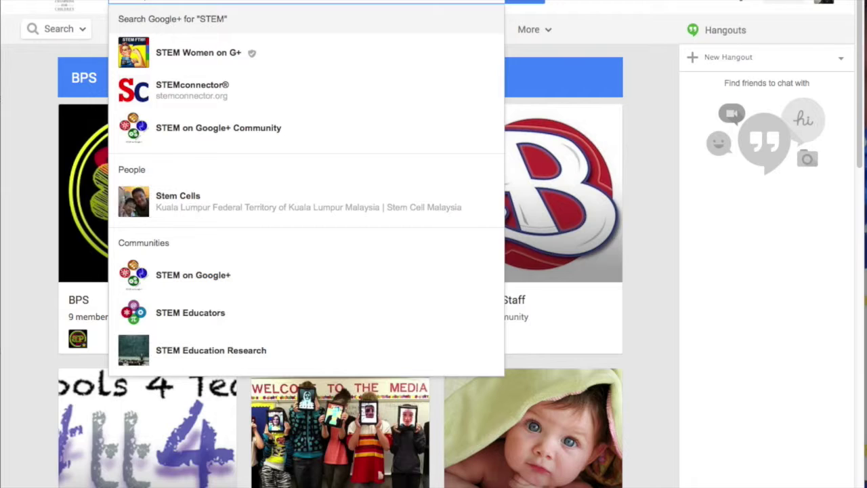
{"action": "key", "text": "Return"}
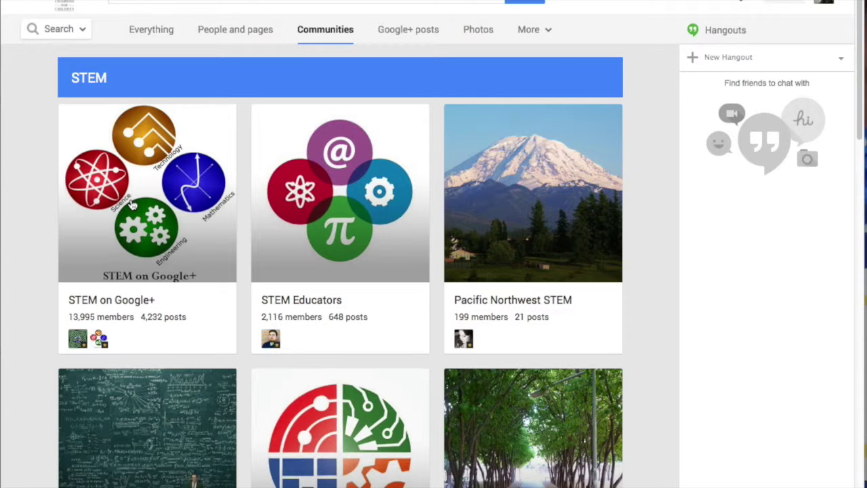
{"action": "left_click", "coordinate": [133, 205]}
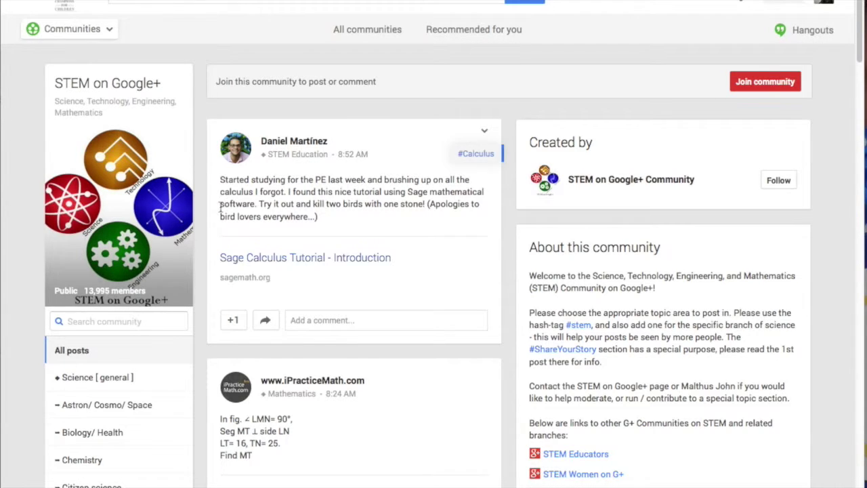
{"action": "scroll", "coordinate": [292, 344], "scroll_direction": "down", "scroll_amount": 2}
{"action": "scroll", "coordinate": [290, 346], "scroll_direction": "down", "scroll_amount": 2}
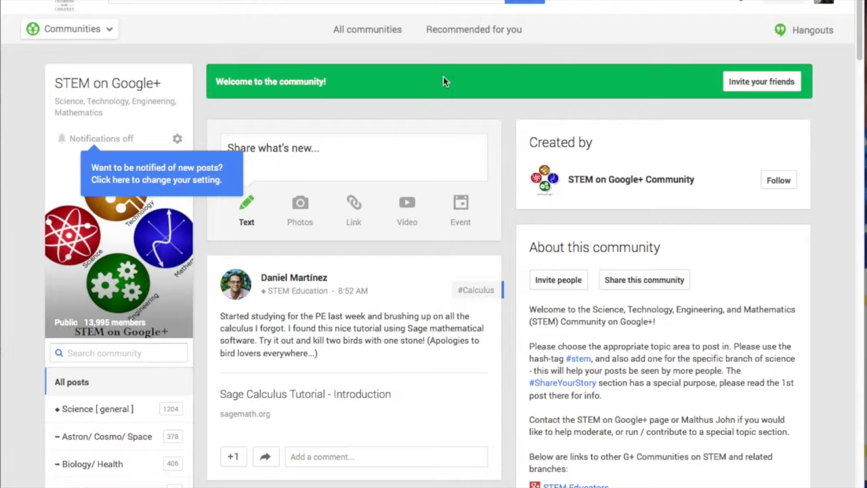
- View STEM on Google+ post categories in a new post without choosing, then return to All communities
{"action": "left_click", "coordinate": [318, 152]}
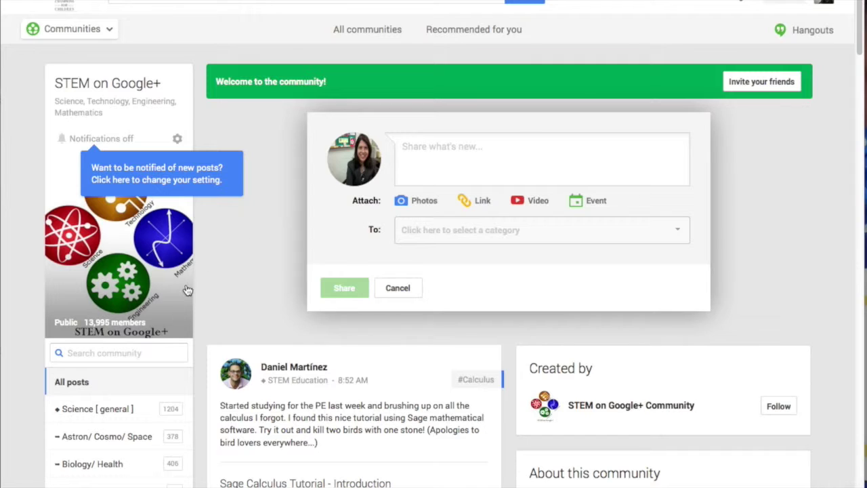
{"action": "left_click", "coordinate": [681, 233]}
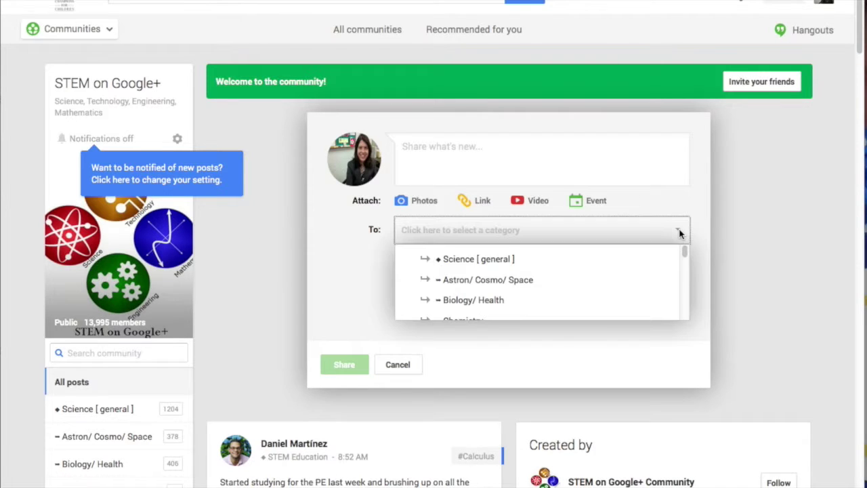
{"action": "scroll", "coordinate": [625, 273], "scroll_direction": "down", "scroll_amount": 1}
{"action": "scroll", "coordinate": [624, 273], "scroll_direction": "down", "scroll_amount": 5}
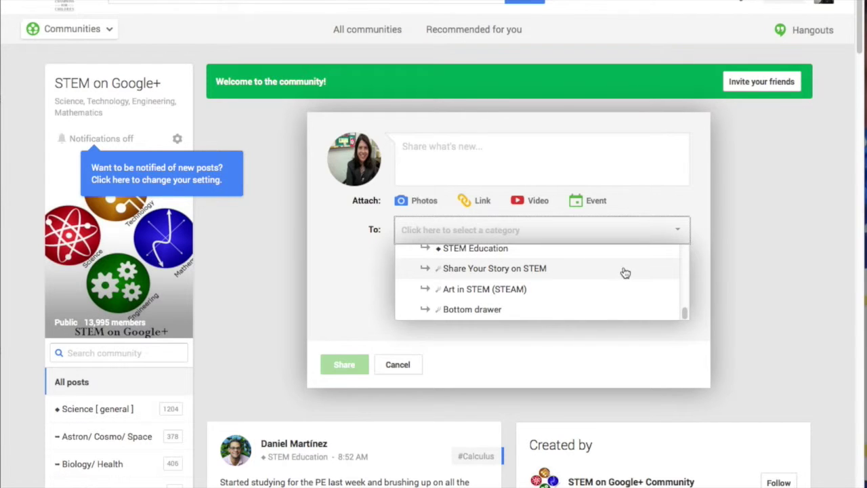
{"action": "scroll", "coordinate": [626, 273], "scroll_direction": "up", "scroll_amount": 6}
{"action": "left_click", "coordinate": [348, 279]}
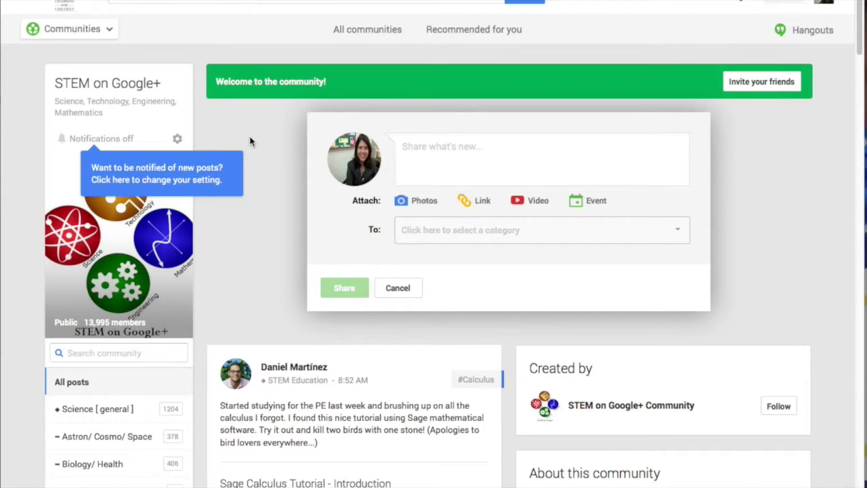
{"action": "left_click", "coordinate": [141, 89]}
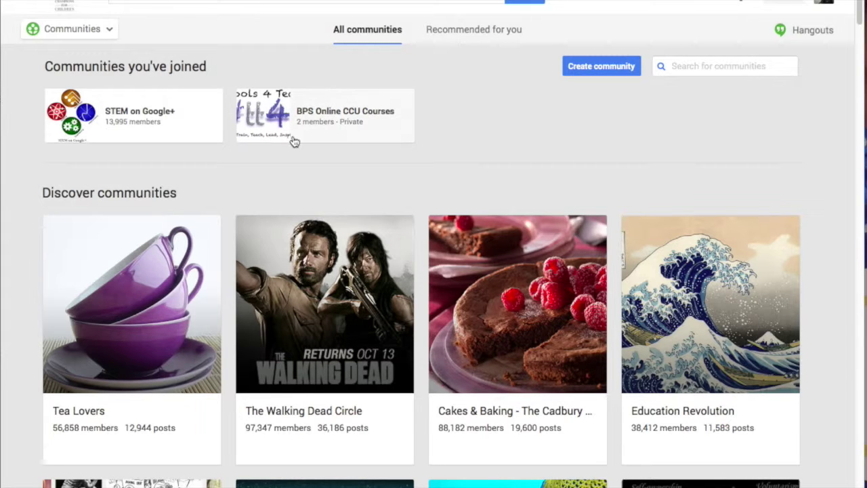
- Open BPS Online CCU Courses, start a new post and view its category list without choosing
{"action": "left_click", "coordinate": [364, 119]}
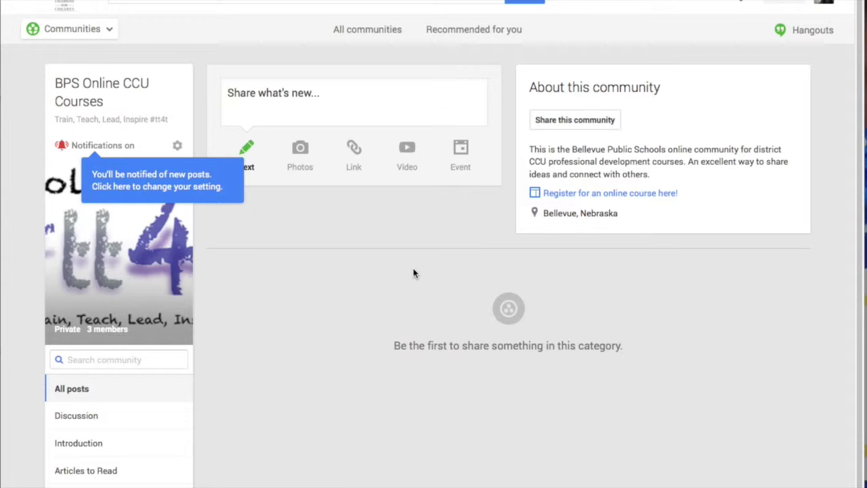
{"action": "left_click", "coordinate": [306, 97]}
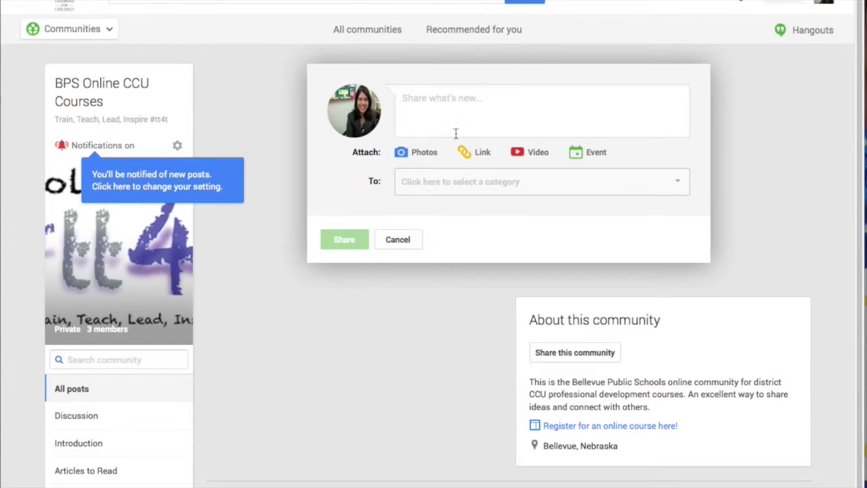
{"action": "left_click", "coordinate": [679, 182]}
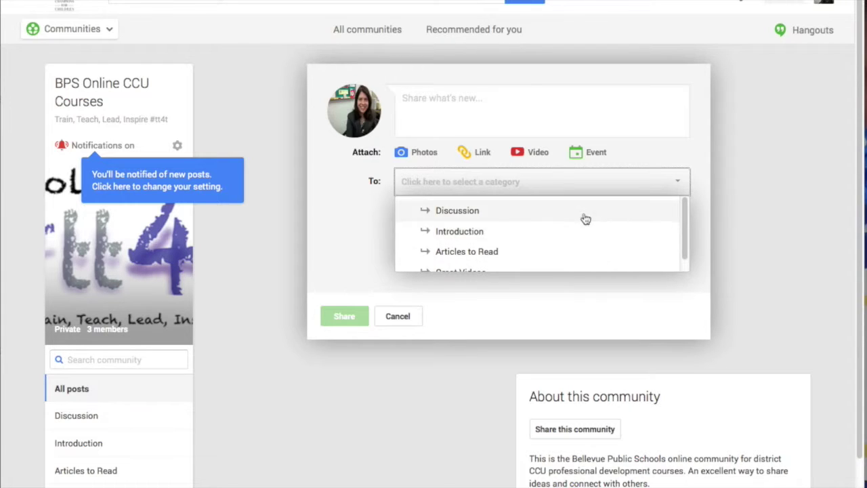
{"action": "left_click", "coordinate": [398, 316]}
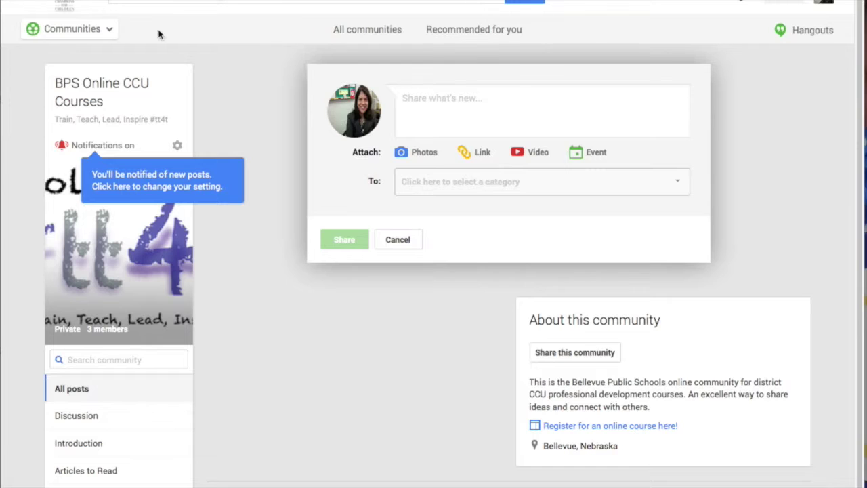
{"action": "left_click", "coordinate": [72, 31]}
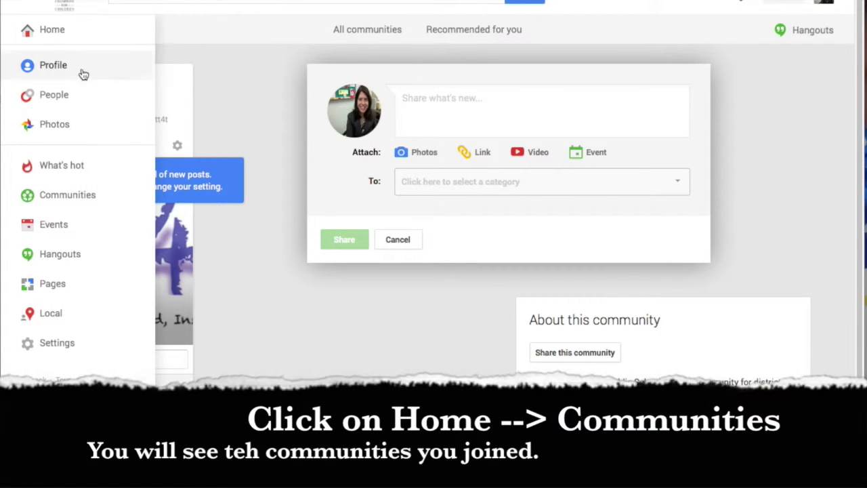
- Back on Communities, search for 'project based learning', fixing the misspelled 'projecct'
{"action": "left_click", "coordinate": [93, 203]}
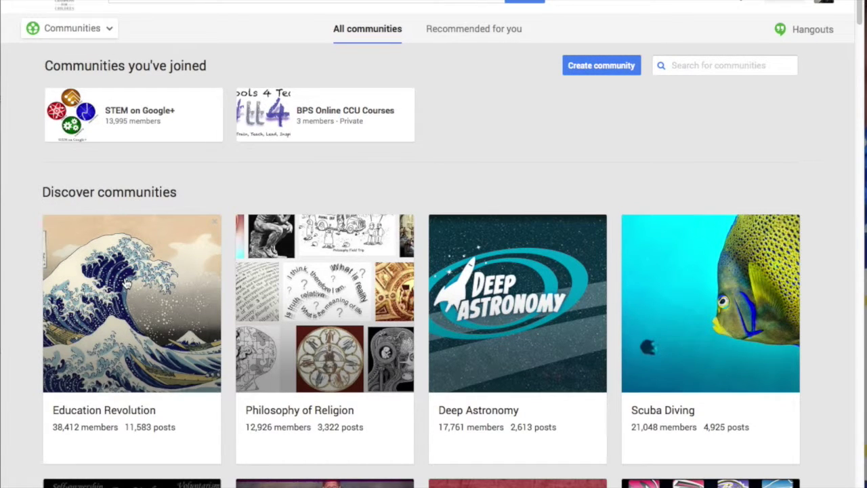
{"action": "left_click", "coordinate": [694, 68]}
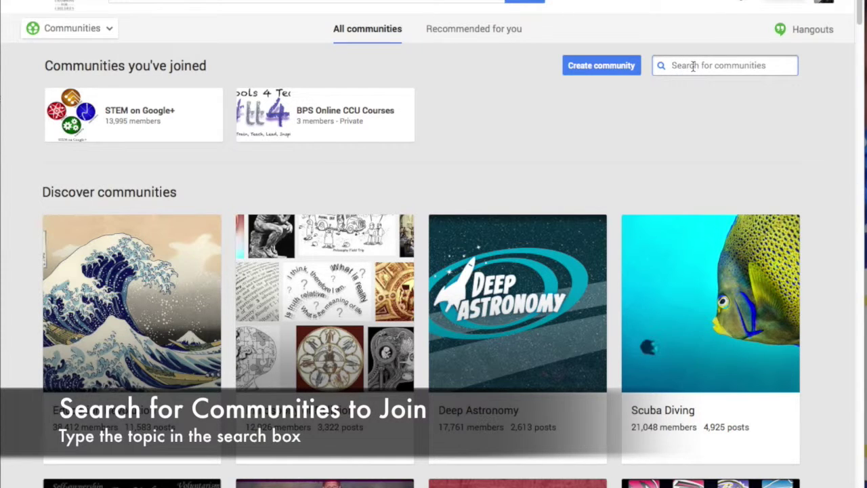
{"action": "type", "text": "projecct"}
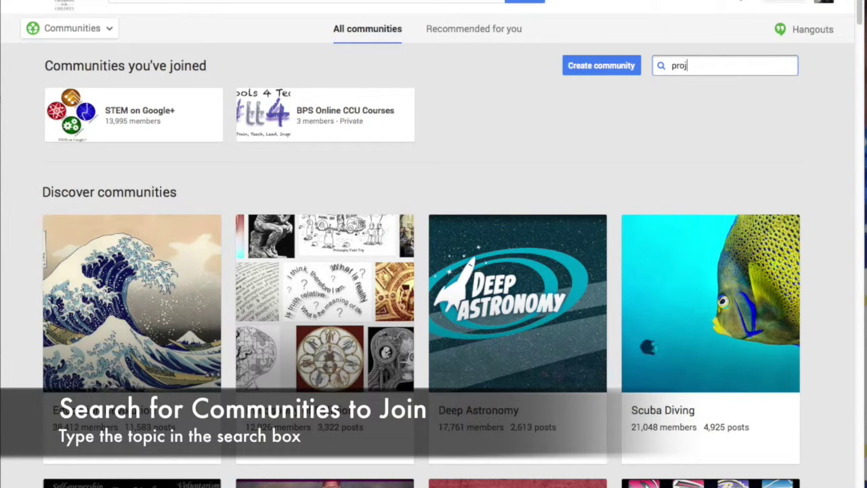
{"action": "key", "text": "BackSpace"}
{"action": "key", "text": "BackSpace"}
{"action": "type", "text": "t "}
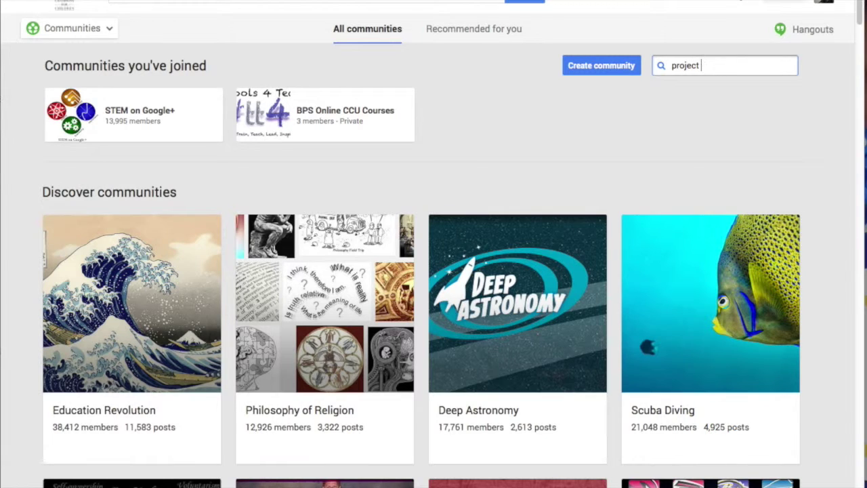
{"action": "type", "text": "based learning"}
{"action": "key", "text": "Return"}
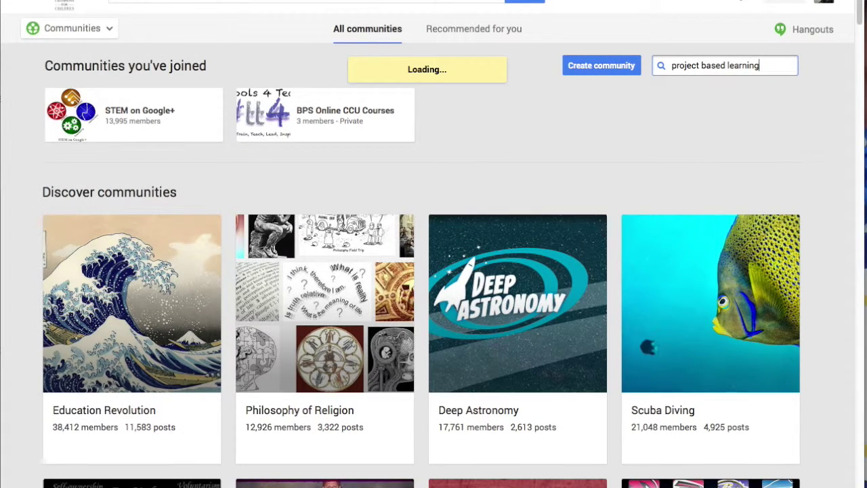